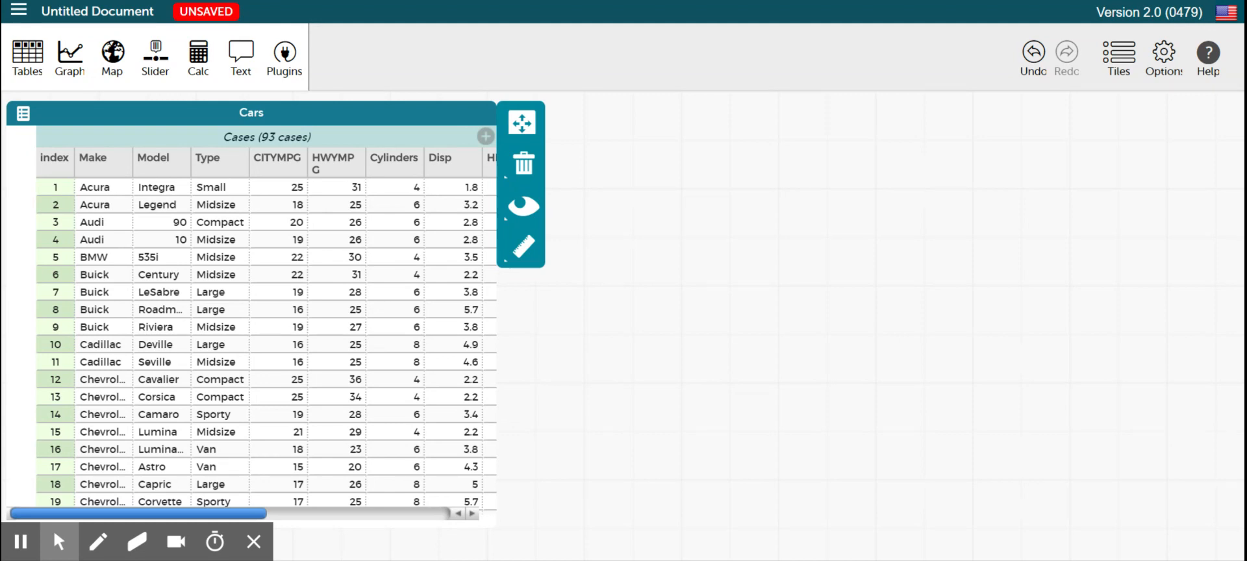
- Create an enlarged graph of the Cars cases with Type on the horizontal axis and Manual on the vertical axis
left_click(73, 60)
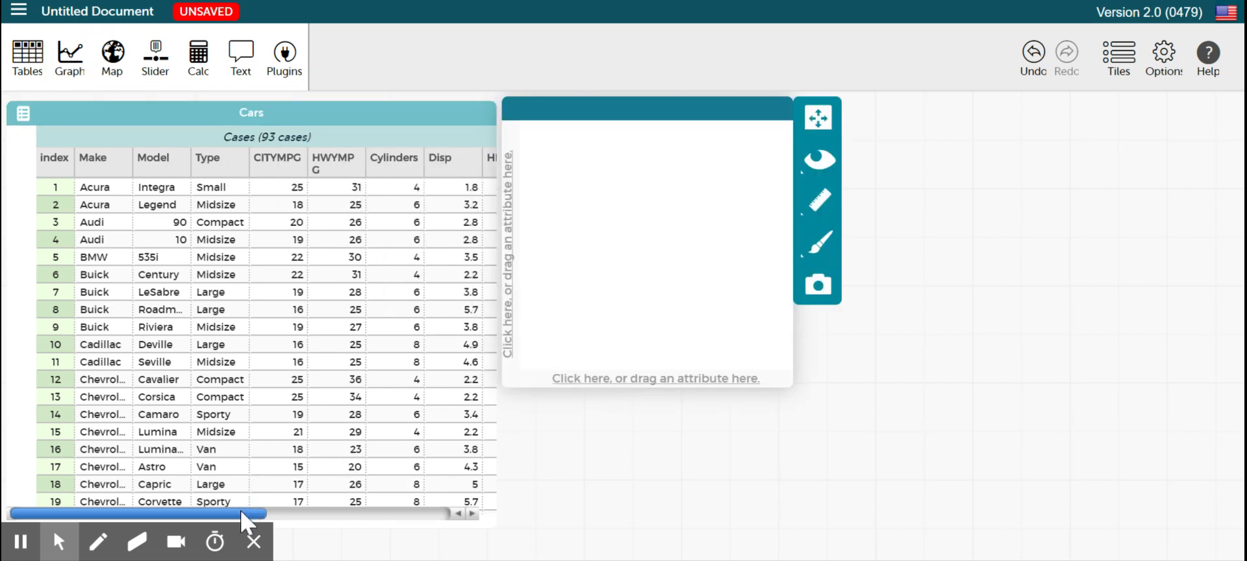
left_click_drag(239, 510, 208, 516)
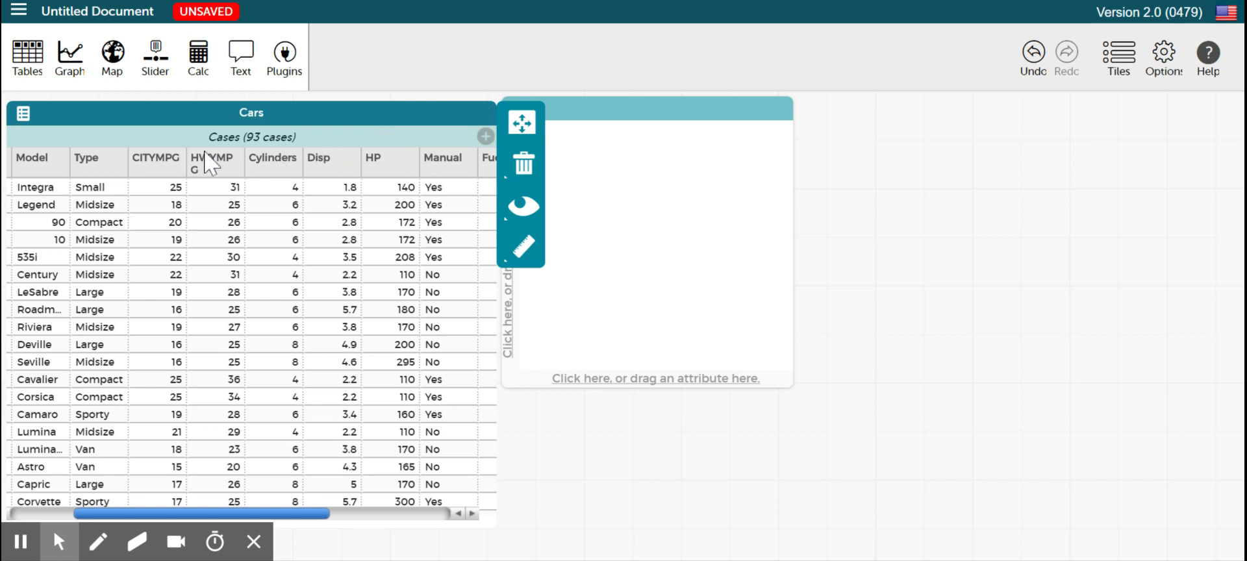
left_click_drag(77, 166, 628, 379)
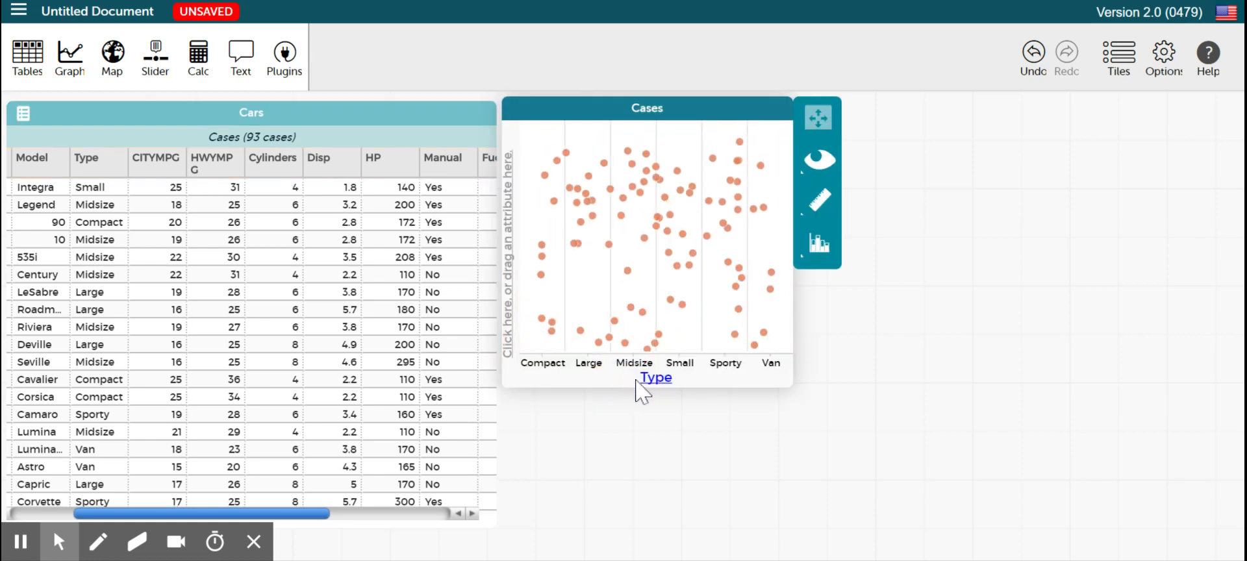
left_click_drag(817, 389, 949, 416)
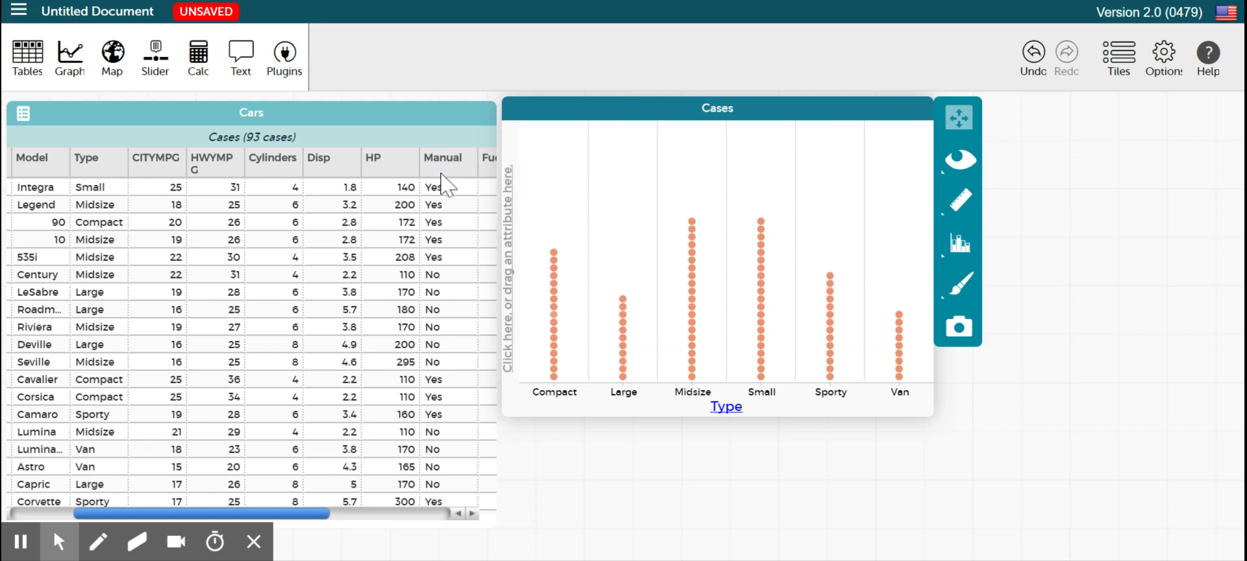
left_click_drag(441, 171, 514, 231)
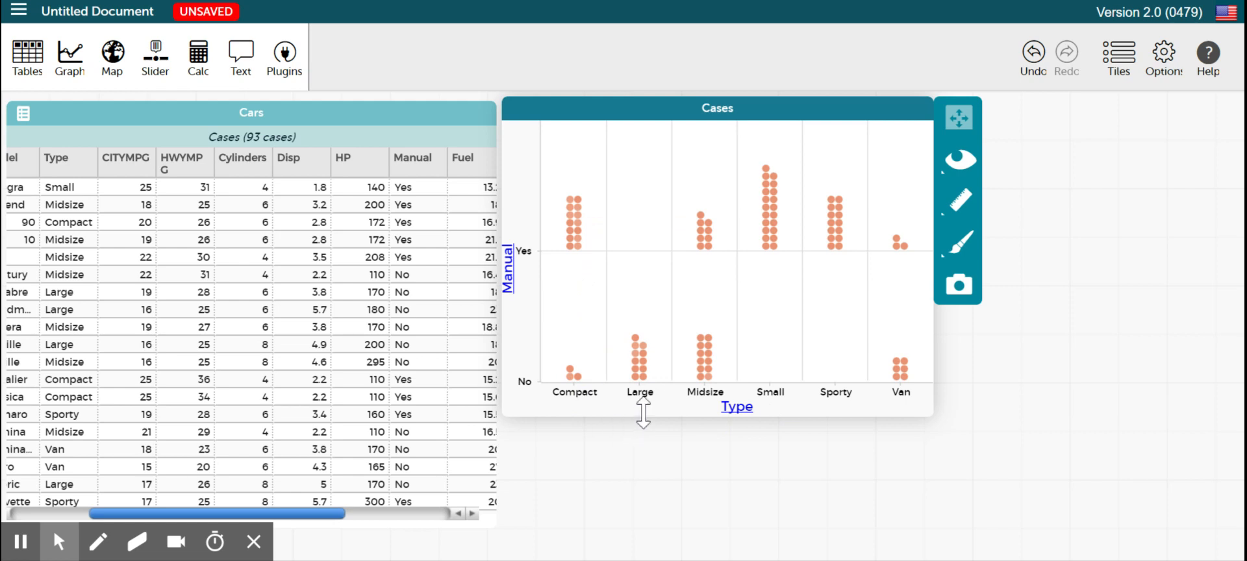
- Show the count of cases in each cell of the Type by Manual graph
mouse_move(701, 231)
mouse_move(710, 359)
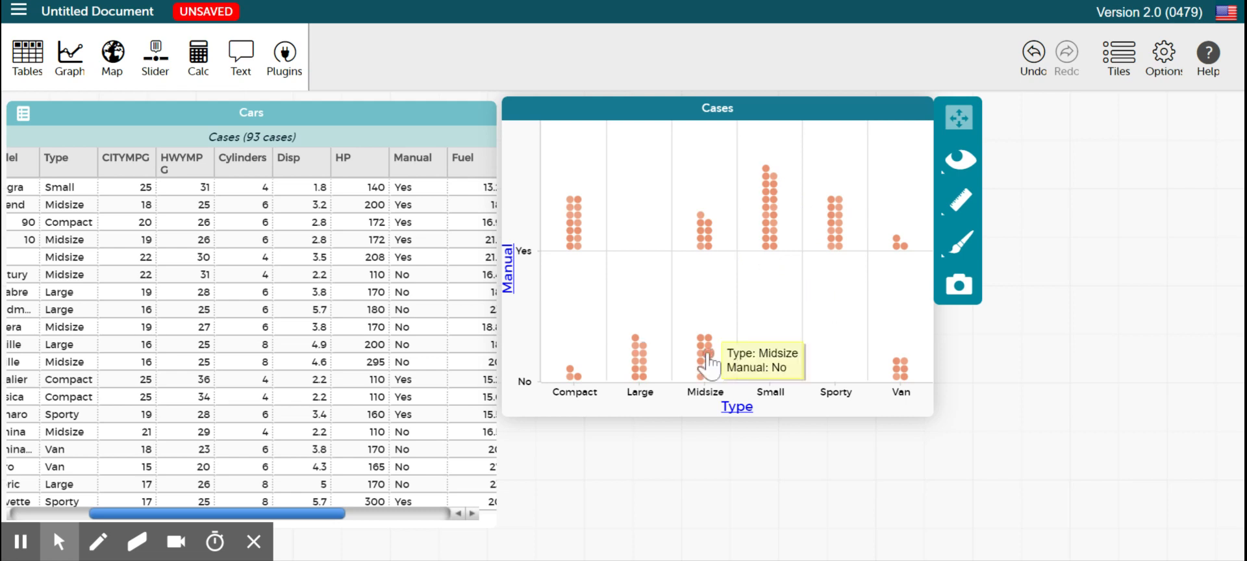
left_click(958, 216)
left_click(1013, 179)
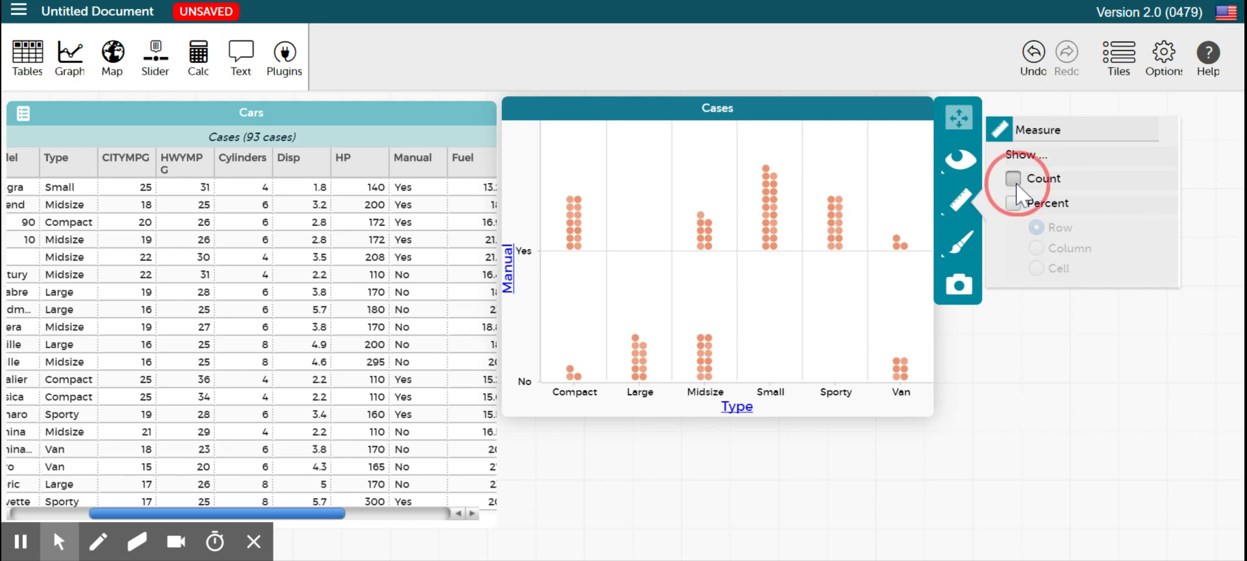
left_click(1031, 368)
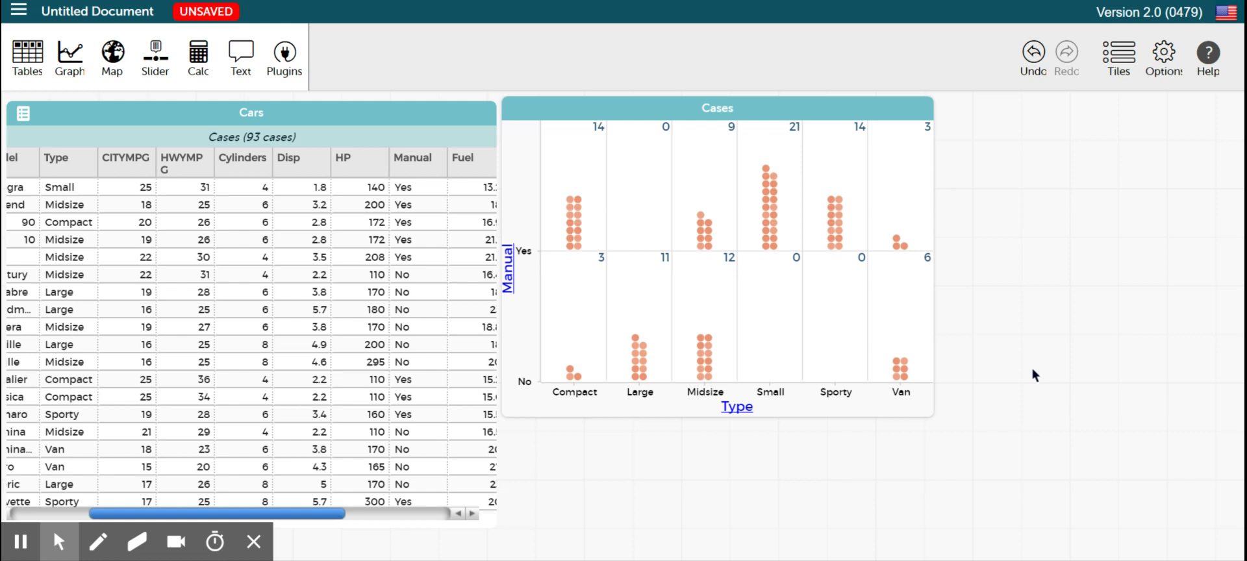
- Add row percentages beside the counts in the Type by Manual graph
left_click(883, 310)
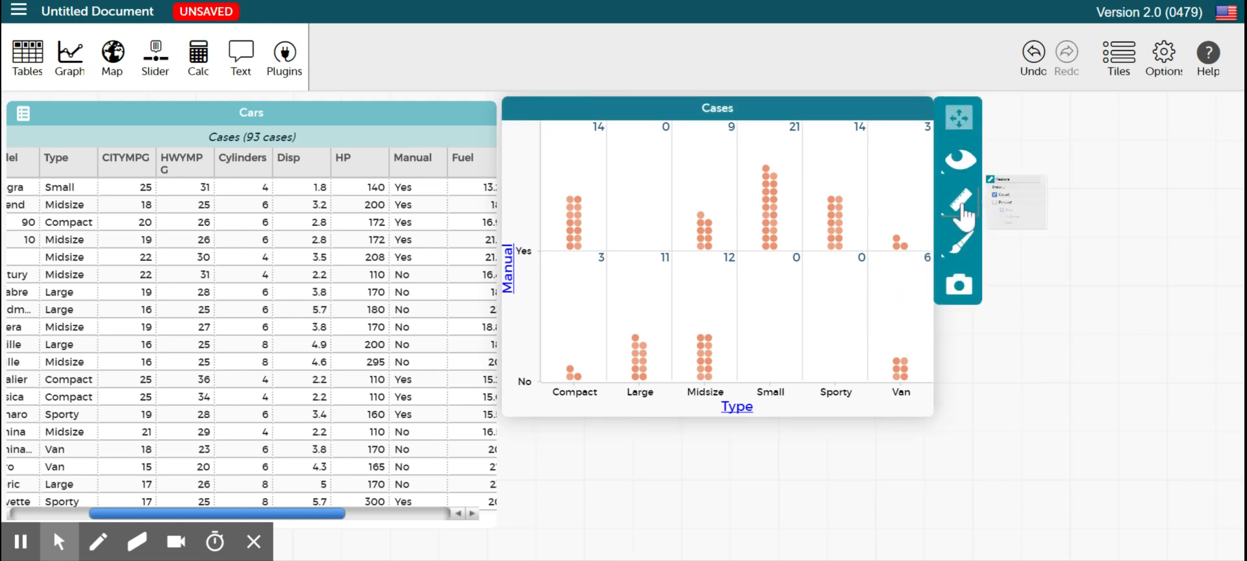
left_click(962, 205)
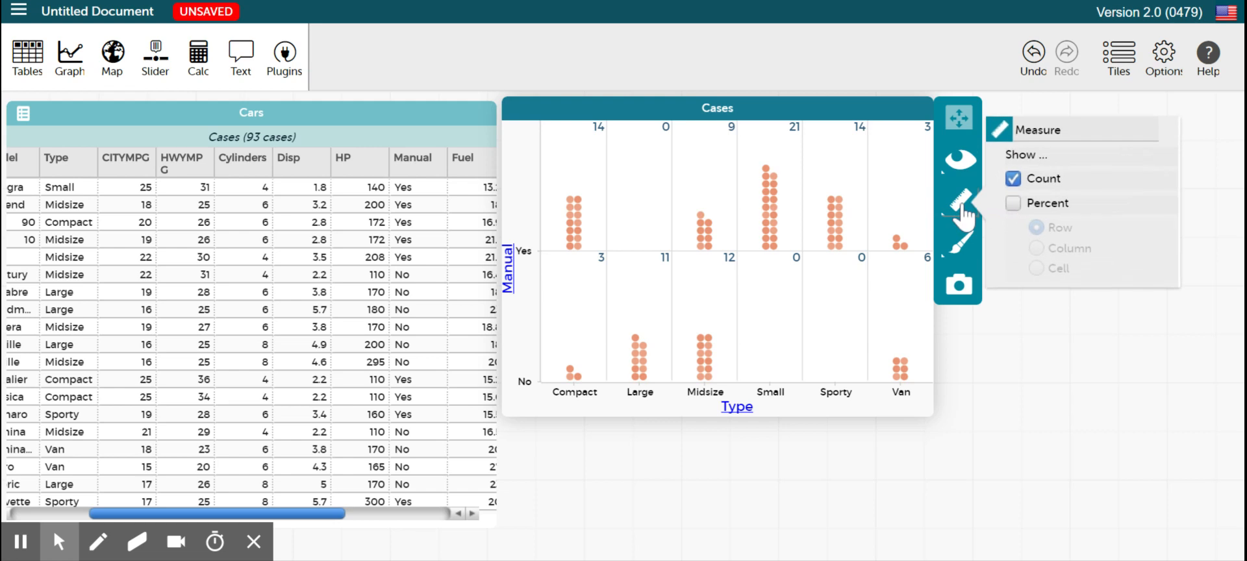
left_click(1014, 204)
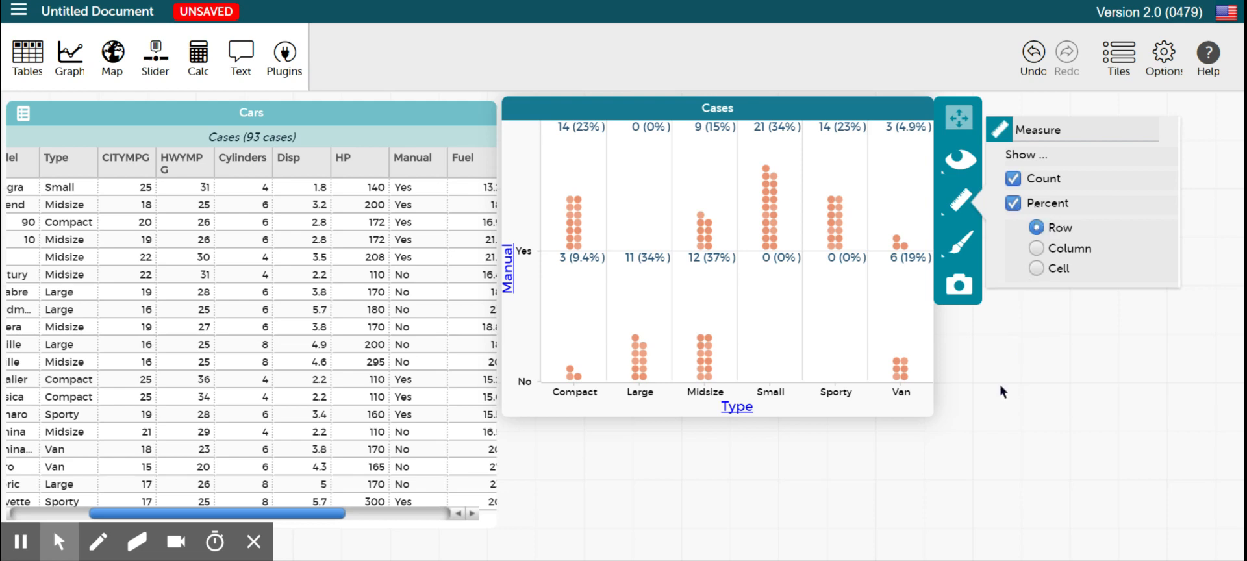
left_click(1030, 361)
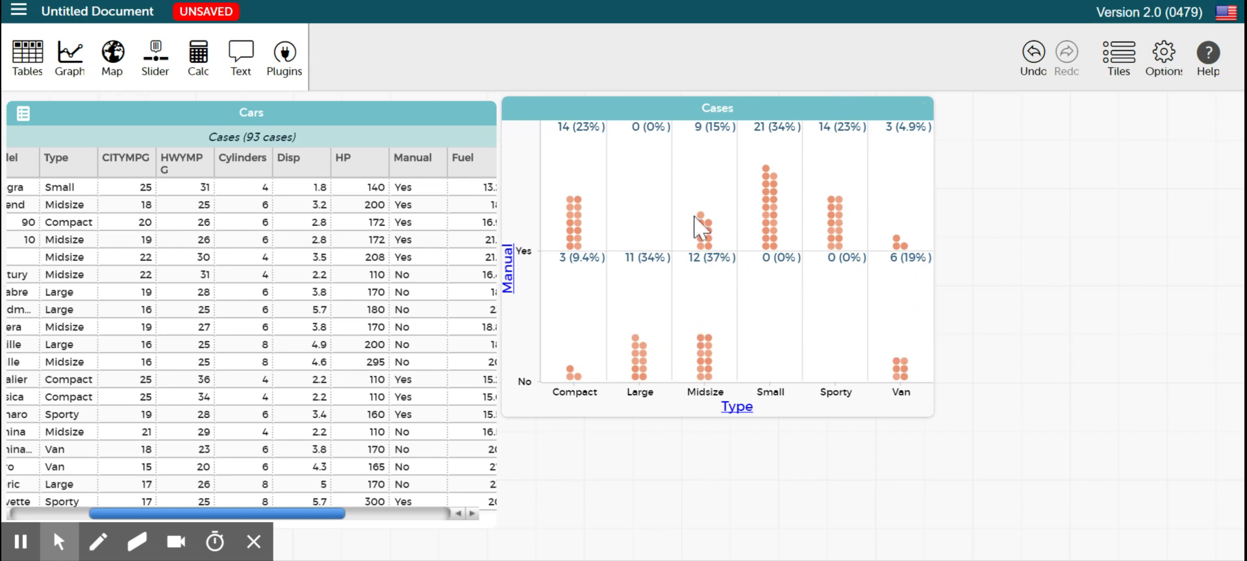
- Switch the percentages in the Type by Manual graph from row to column
left_click(915, 222)
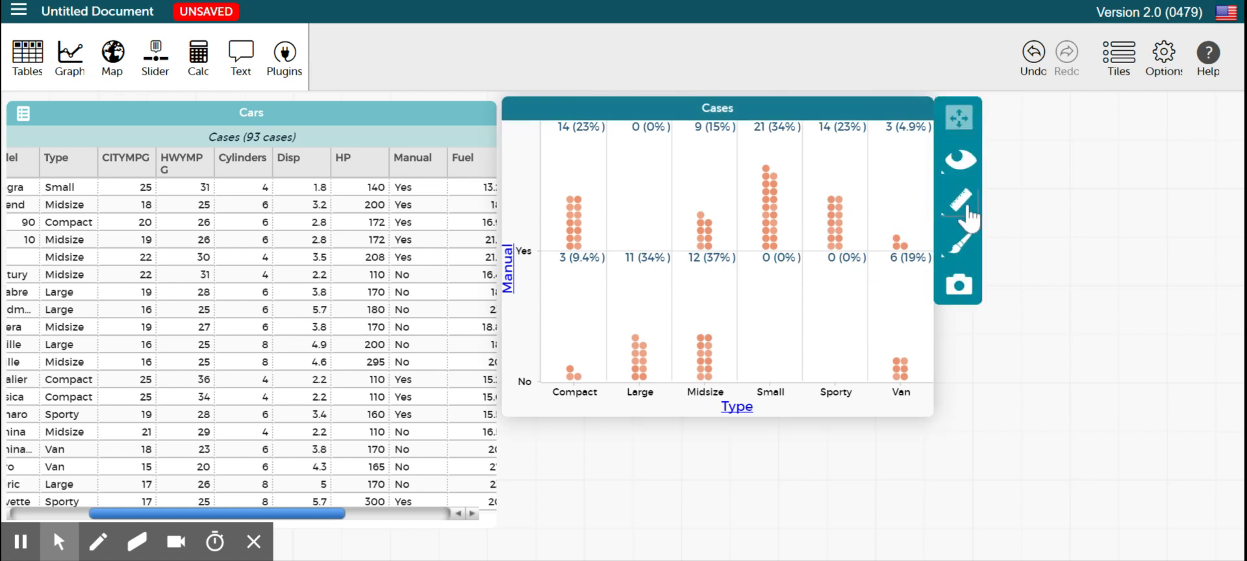
left_click(960, 200)
left_click(1037, 248)
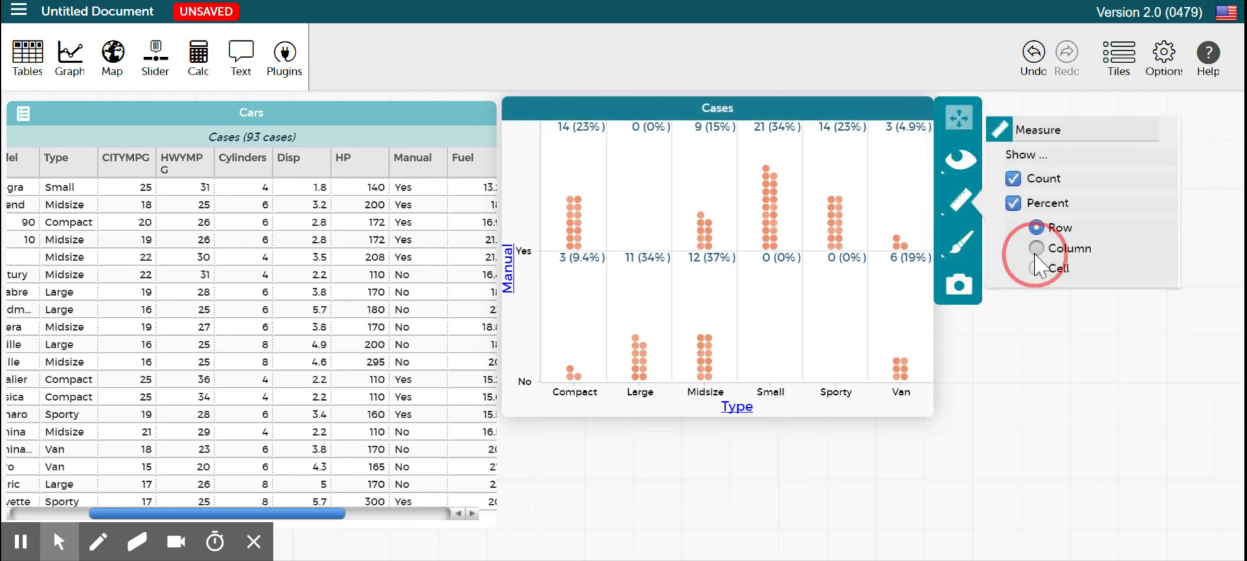
left_click(912, 491)
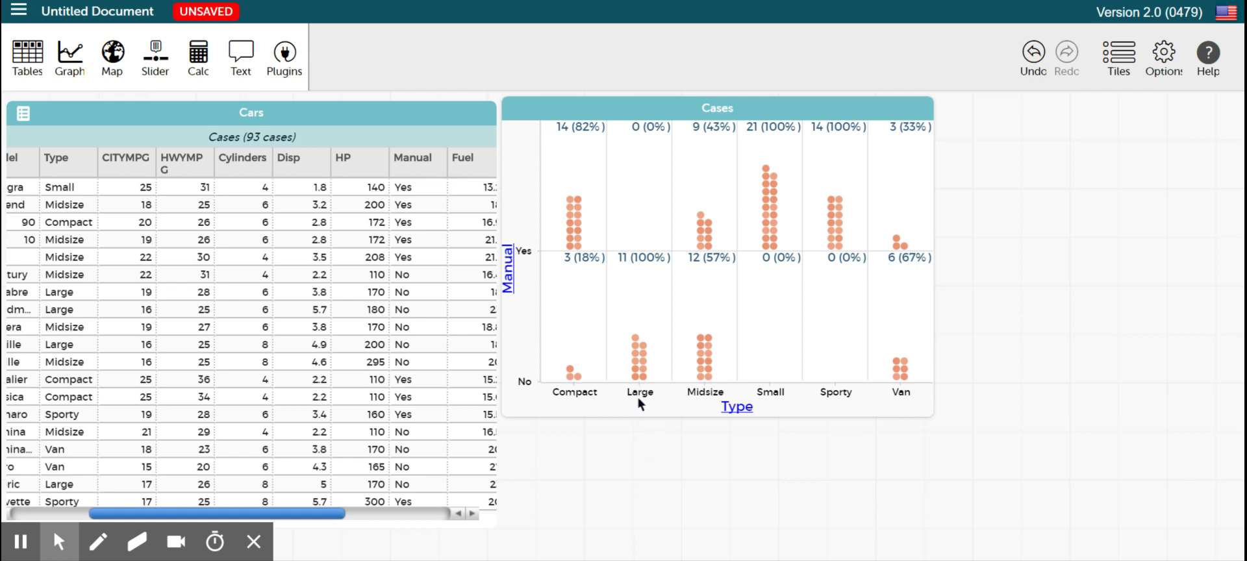
- Reorder the Type categories on the horizontal axis as Large, Van, Midsize, Compact, Small, Sporty
left_click_drag(638, 398, 557, 390)
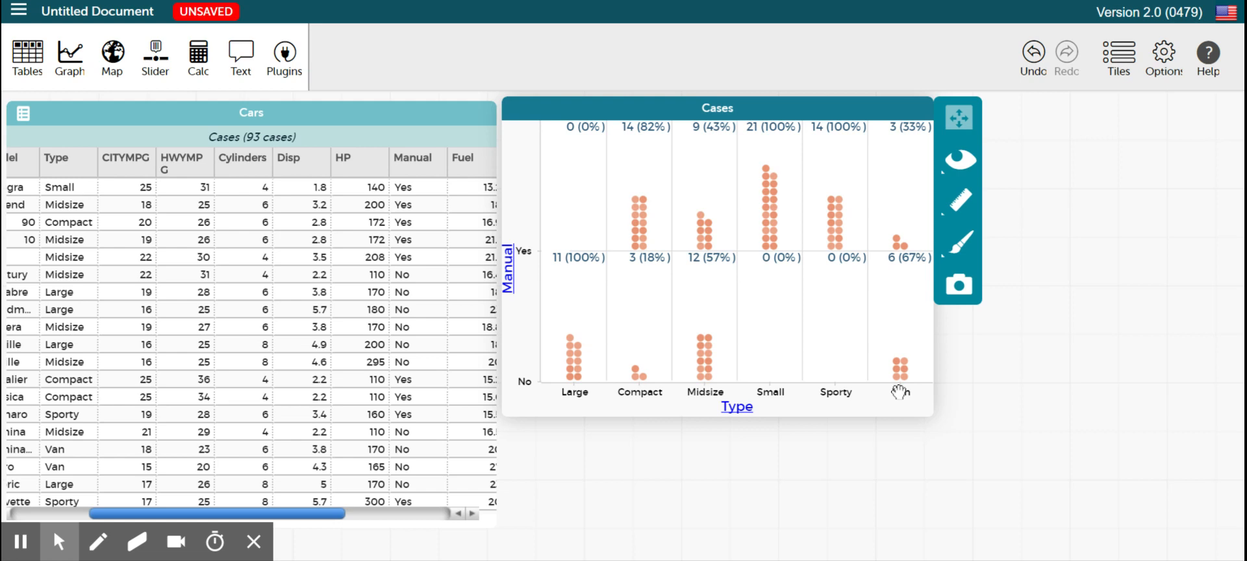
left_click_drag(900, 392, 649, 439)
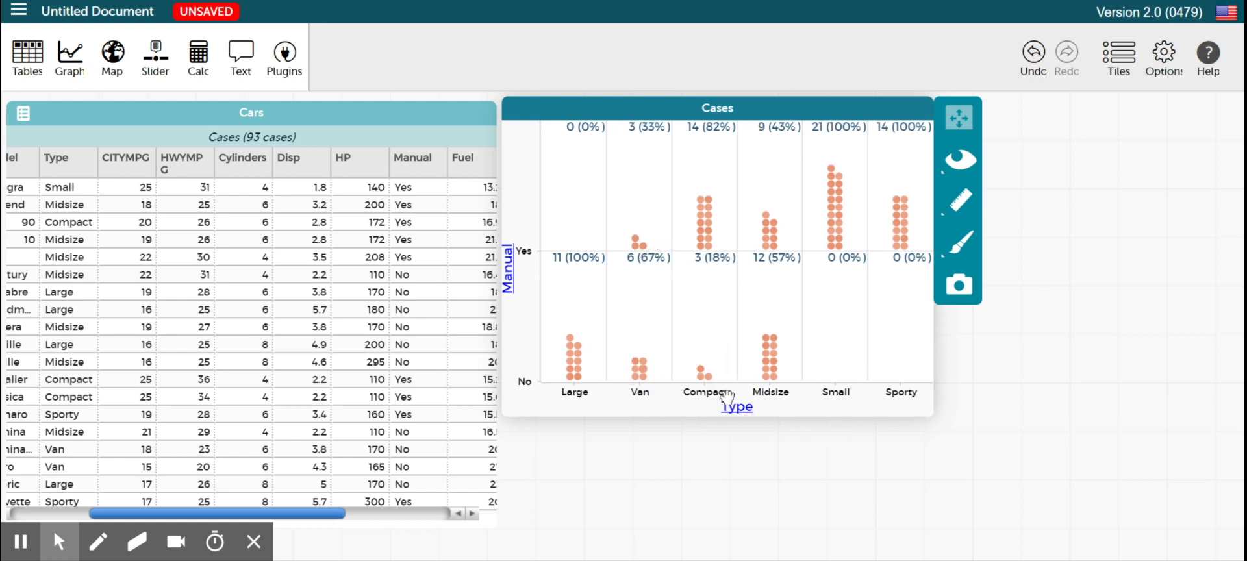
left_click_drag(771, 393, 708, 397)
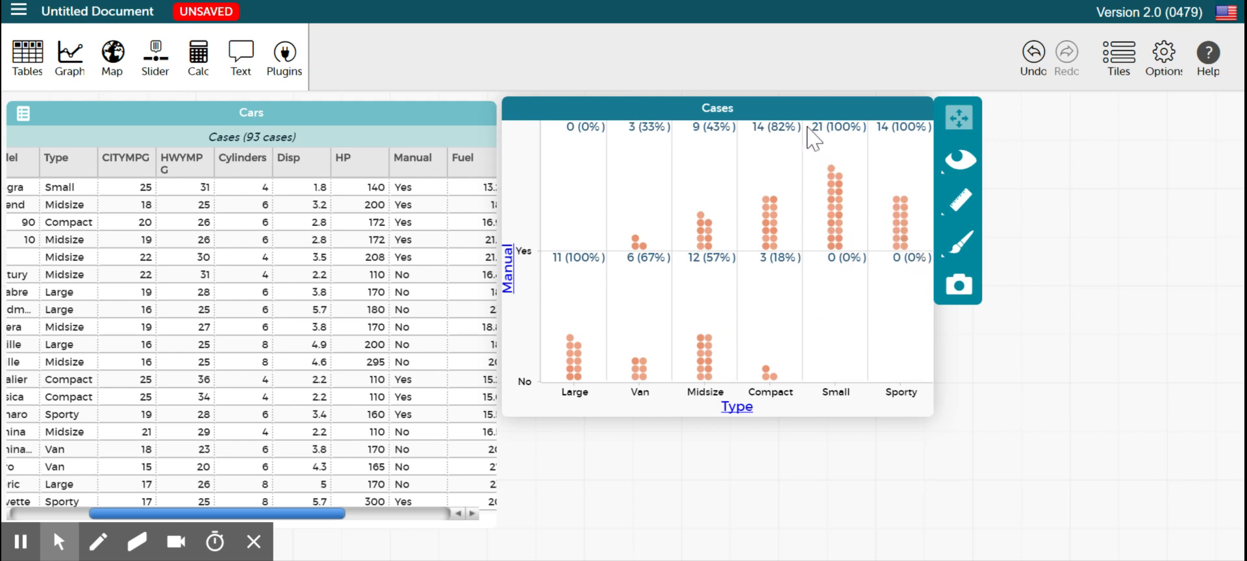
- Move the Type by Manual graph away from the table and place a new empty graph between them
left_click_drag(798, 112, 1065, 117)
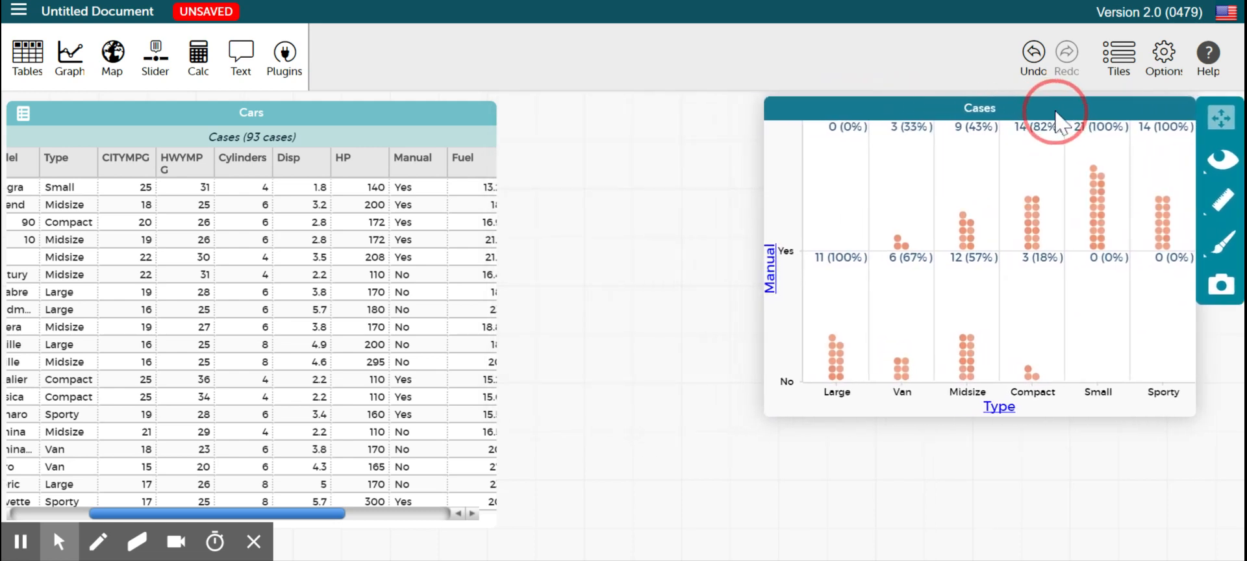
left_click(72, 57)
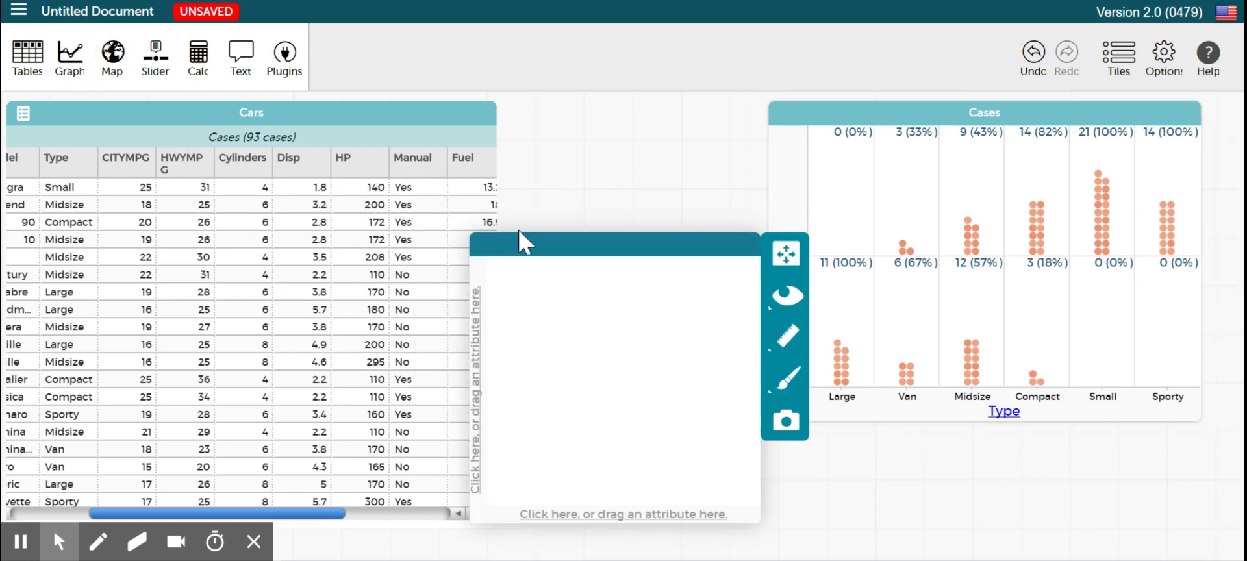
left_click_drag(517, 240, 443, 117)
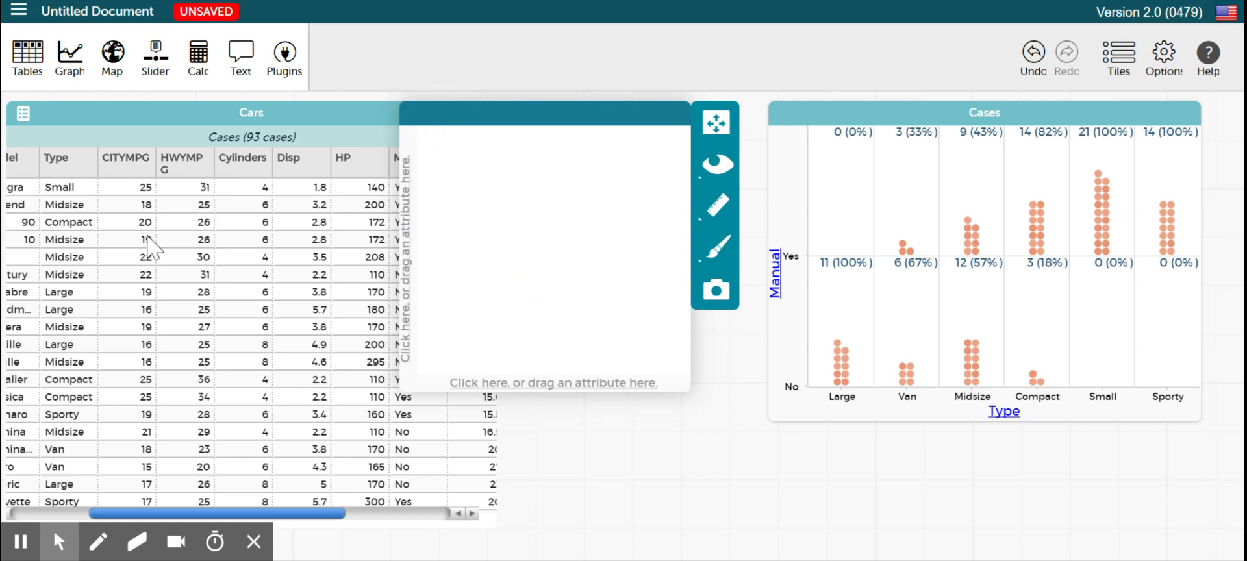
- Plot Type on the new graph's horizontal axis in a widened window and fuse its dots into bars
left_click_drag(68, 163, 517, 379)
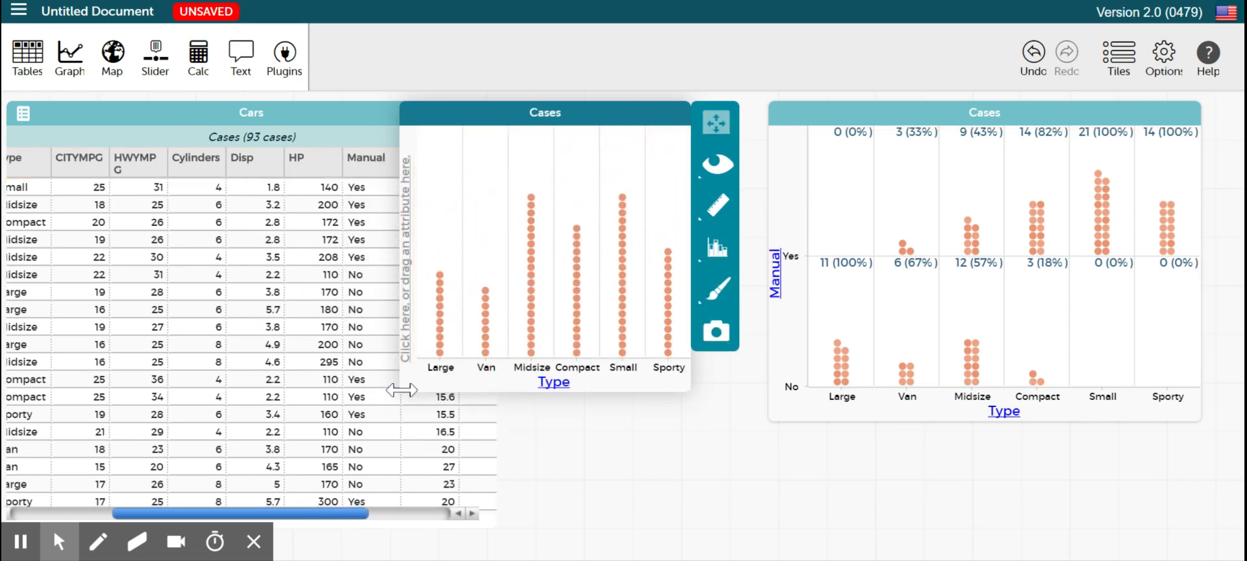
left_click_drag(400, 390, 288, 394)
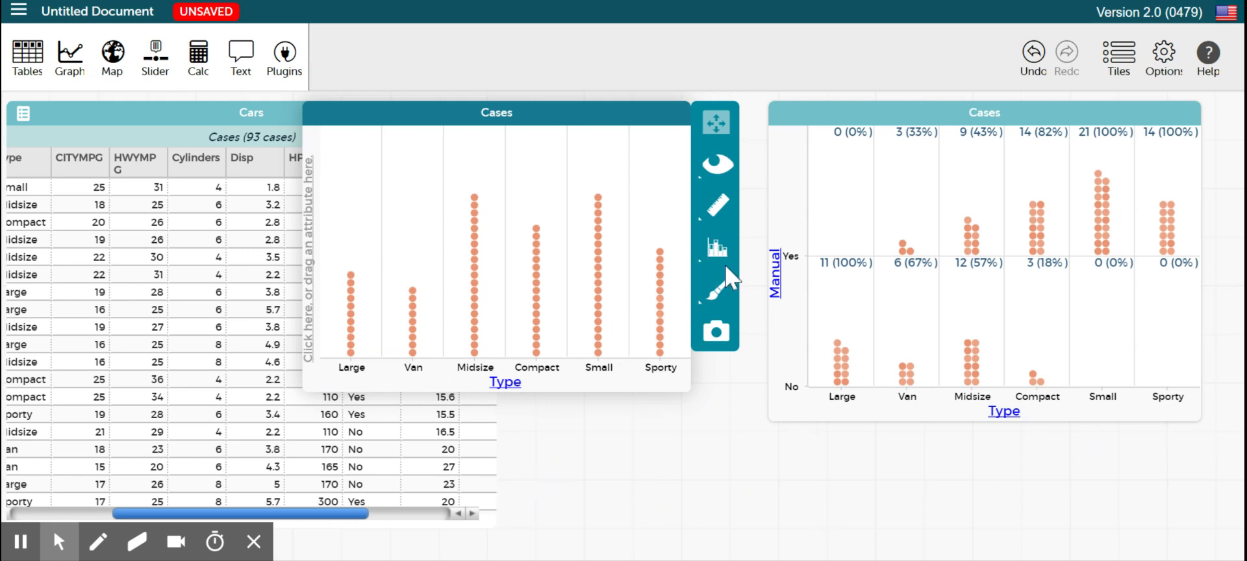
left_click(701, 260)
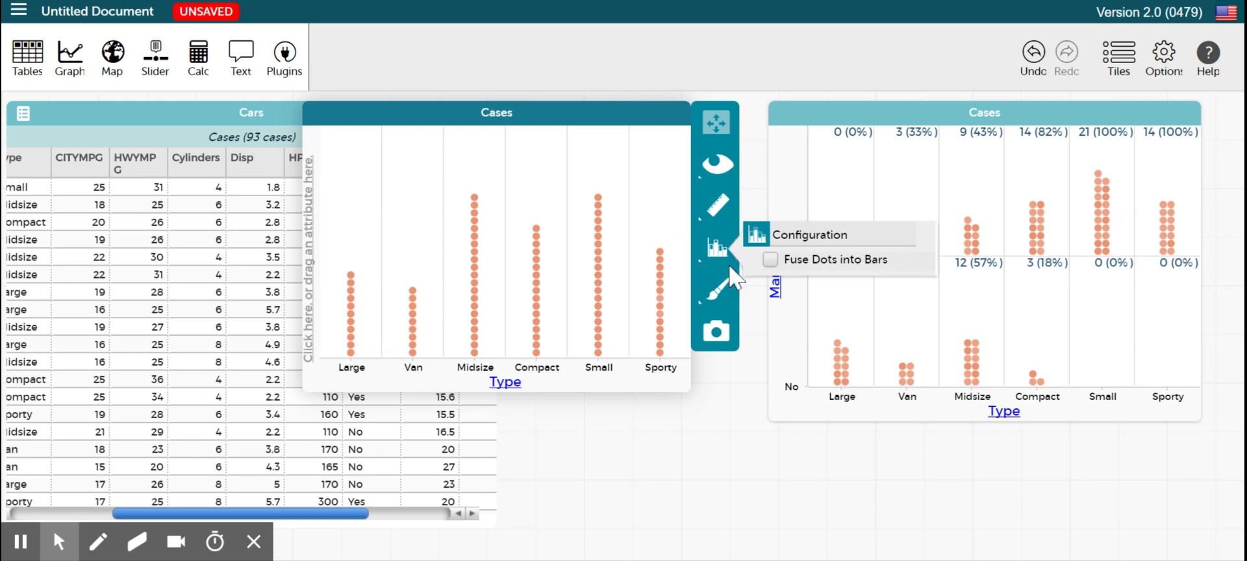
left_click(771, 260)
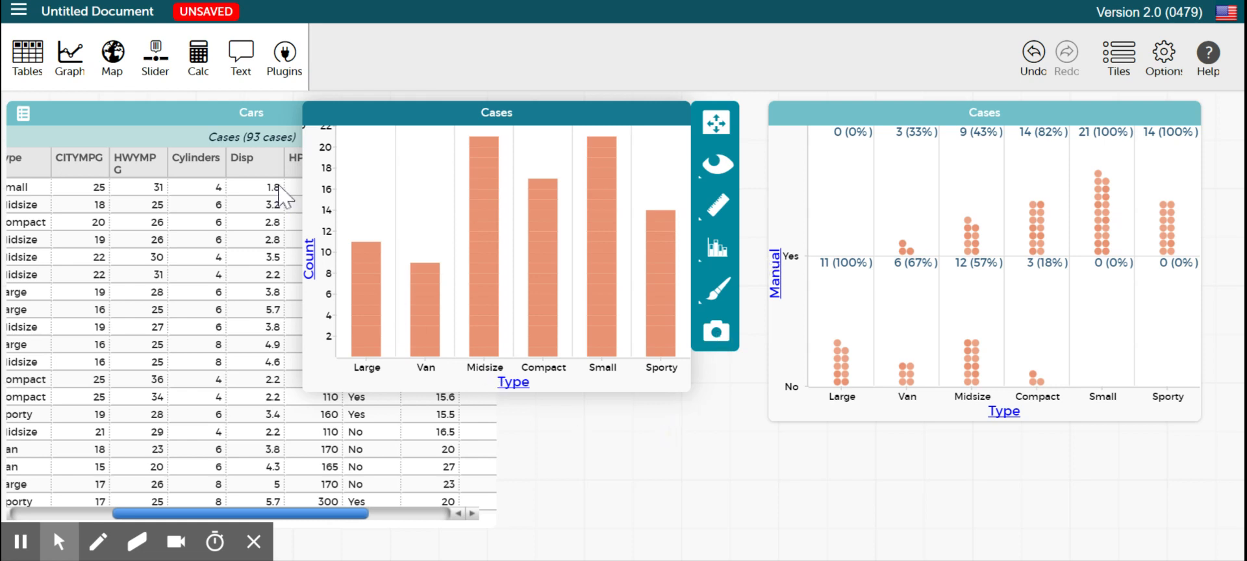
- Narrow the Cars table to uncover the bar chart and color the bars by values of Manual
left_click(187, 123)
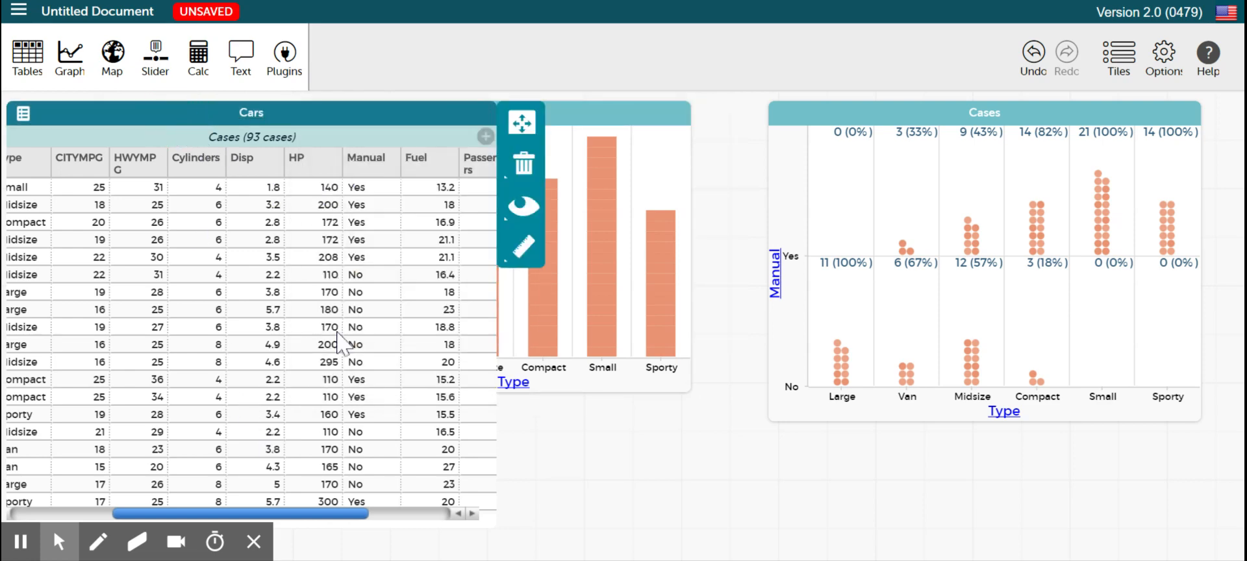
mouse_move(363, 161)
left_mouse_down()
mouse_move(573, 174)
mouse_move(426, 195)
mouse_move(369, 166)
left_mouse_up()
left_click_drag(354, 515, 288, 500)
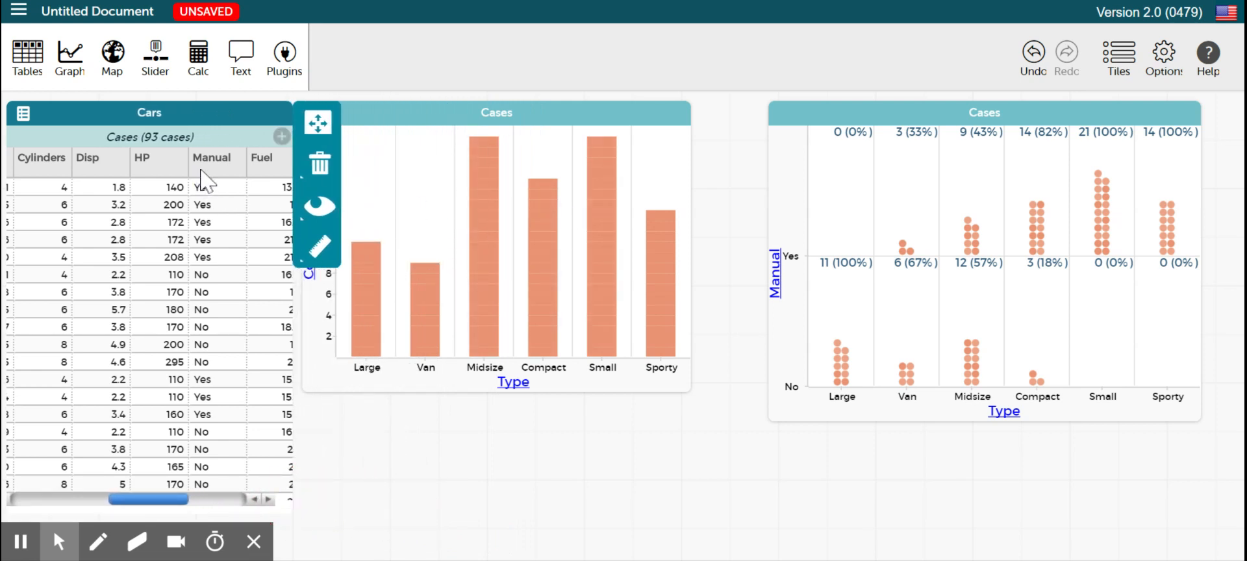
left_click_drag(200, 170, 440, 185)
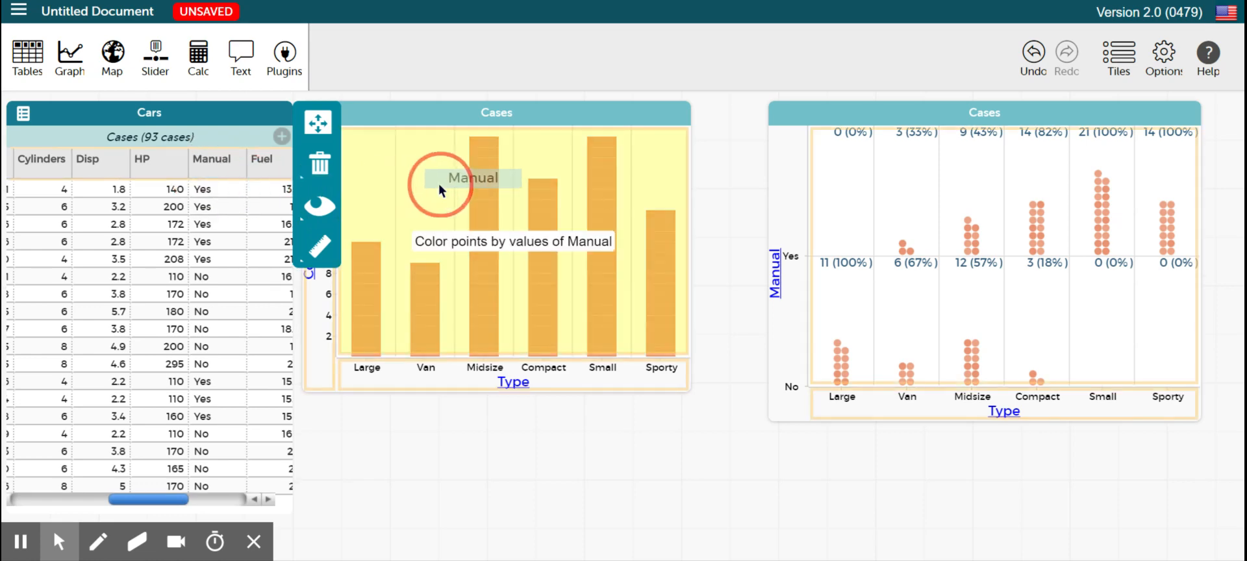
left_click_drag(439, 183, 439, 185)
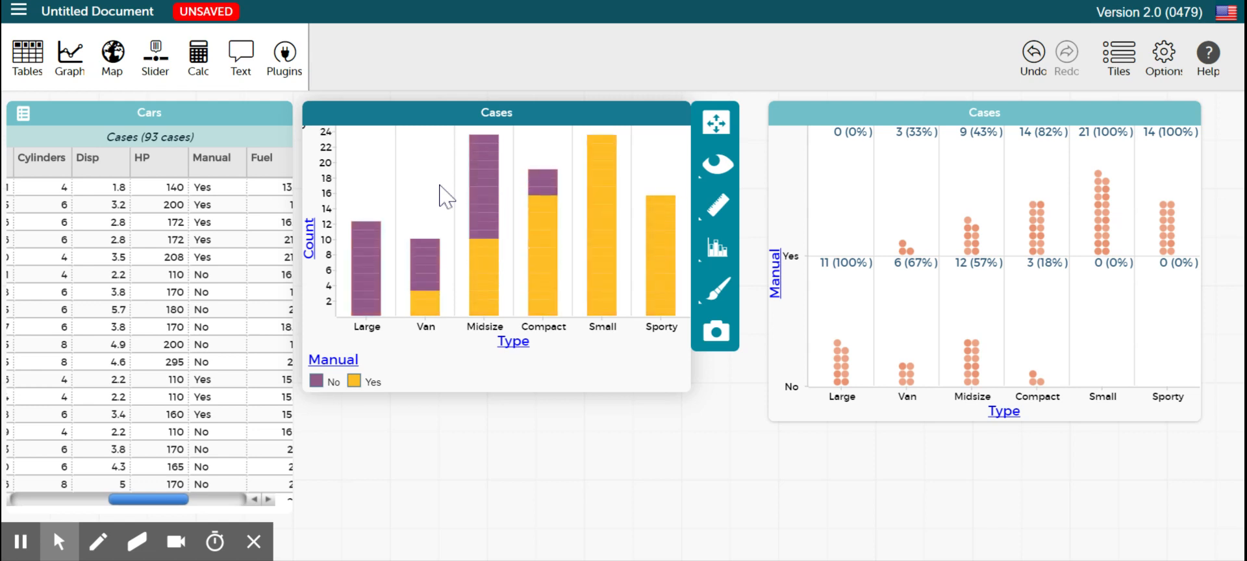
- Set the segmented bar chart's scale to Percent and show the percent measure on its bars
mouse_move(368, 297)
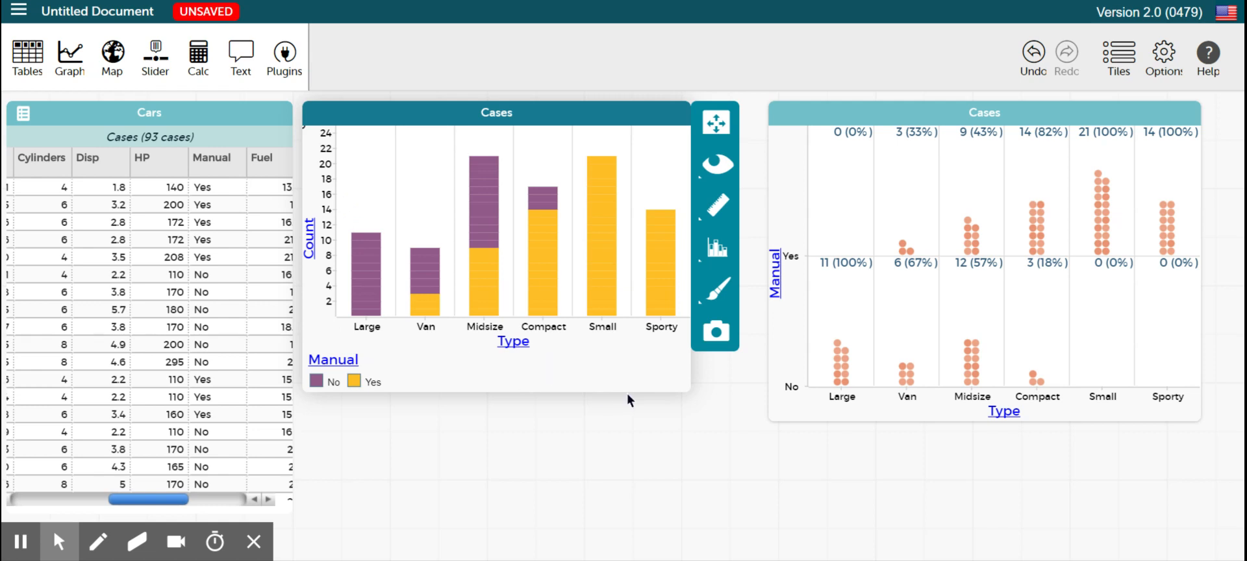
left_click(721, 260)
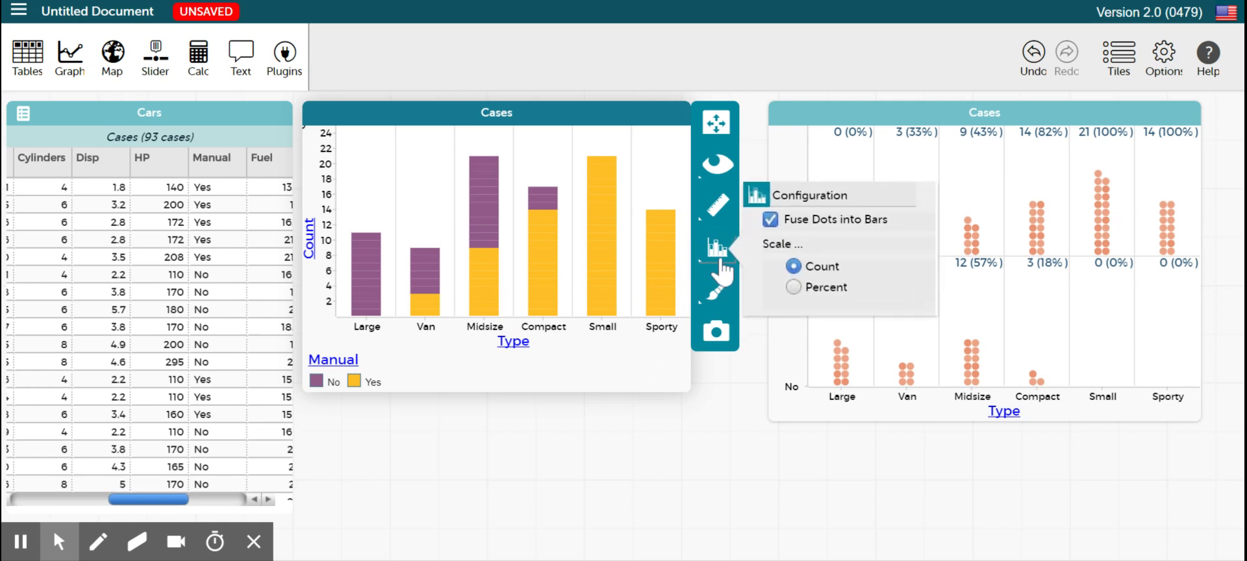
left_click(798, 293)
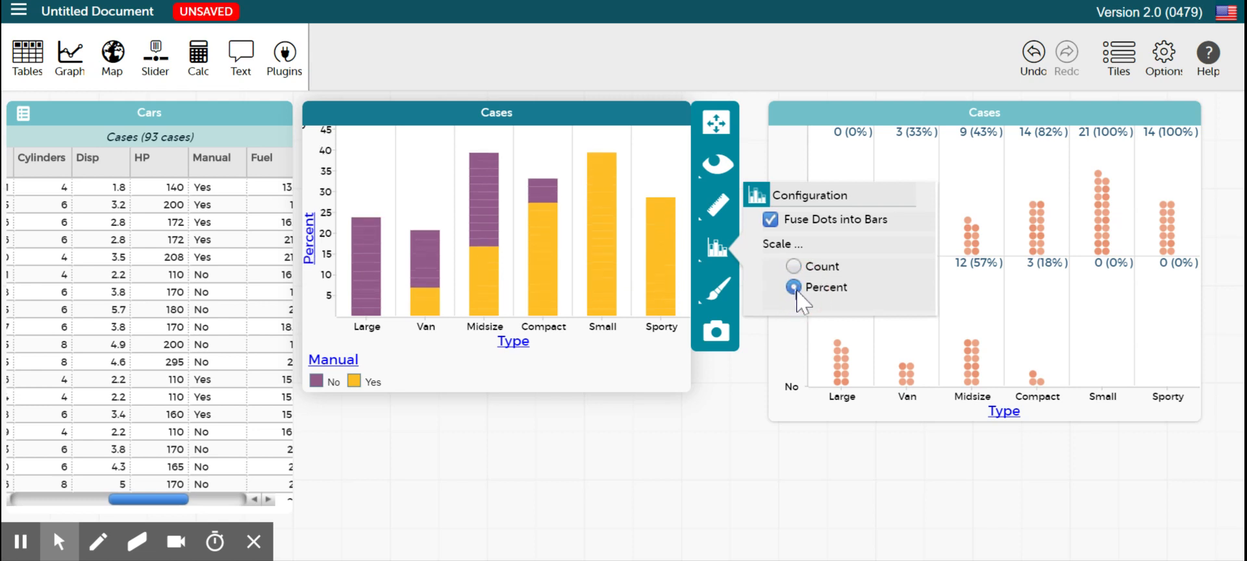
left_click(639, 368)
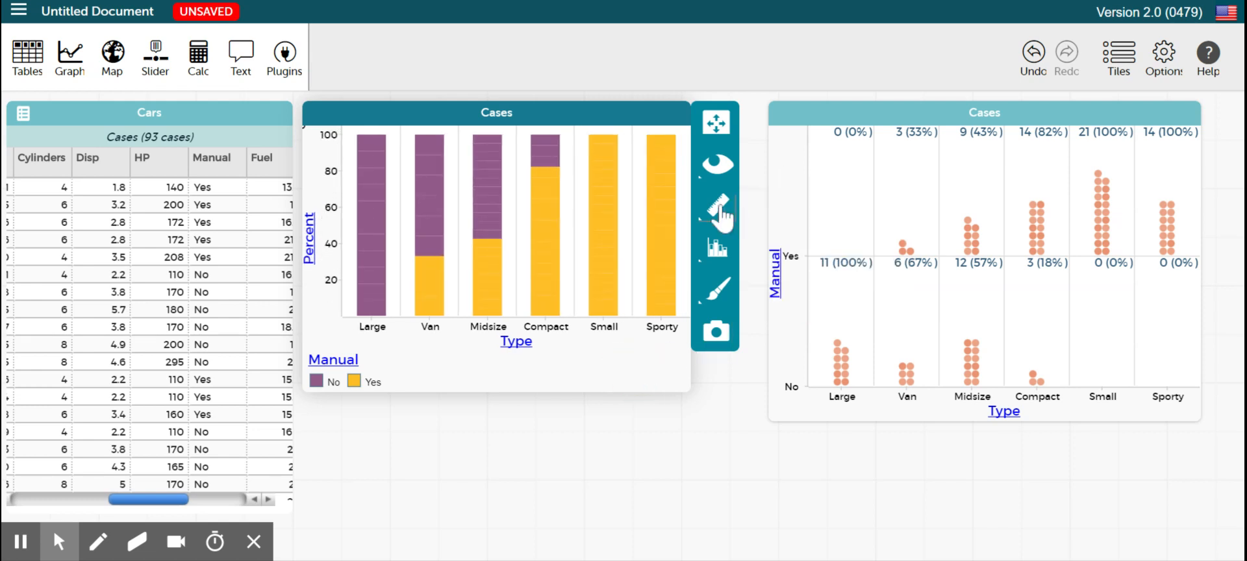
left_click(719, 206)
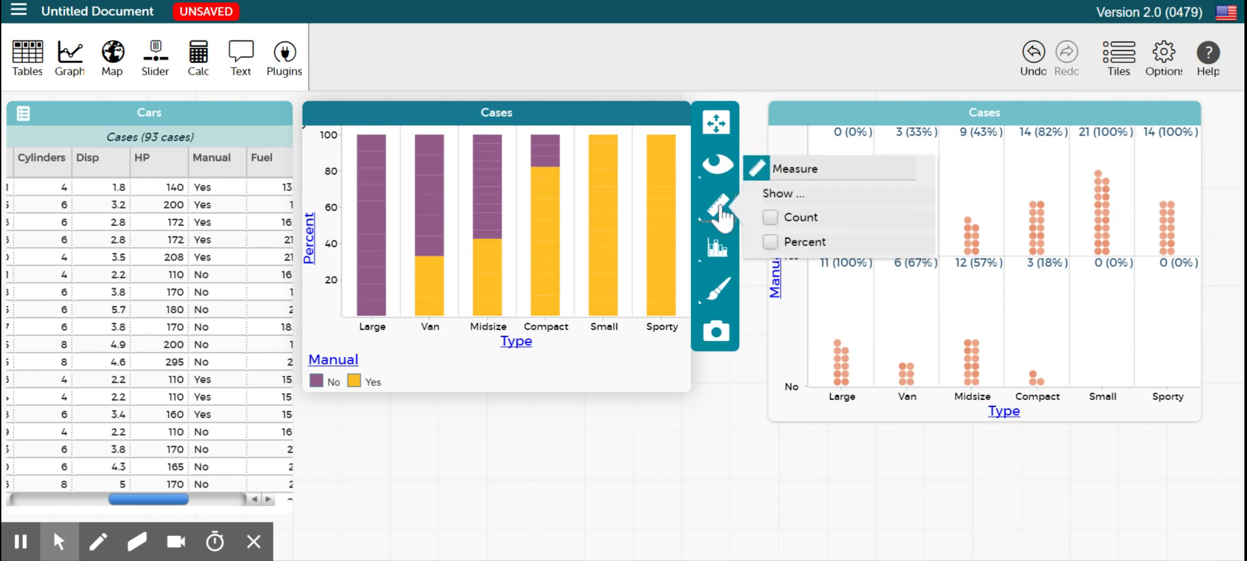
left_click(771, 243)
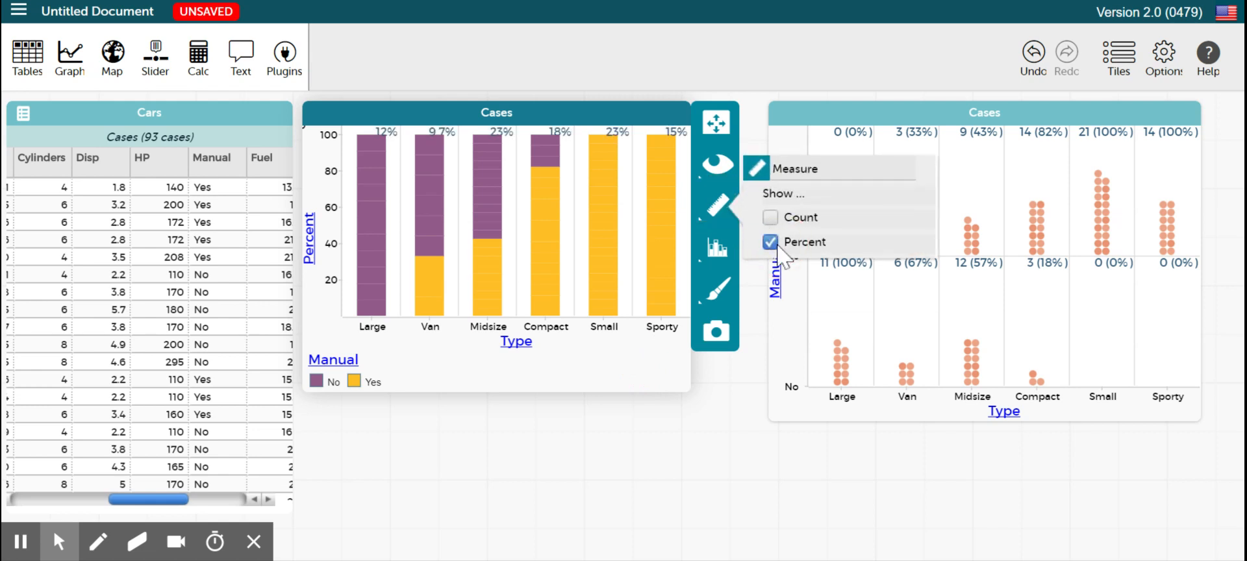
- Remove the percent measure from the segmented bar chart and close the measure options
left_click(777, 245)
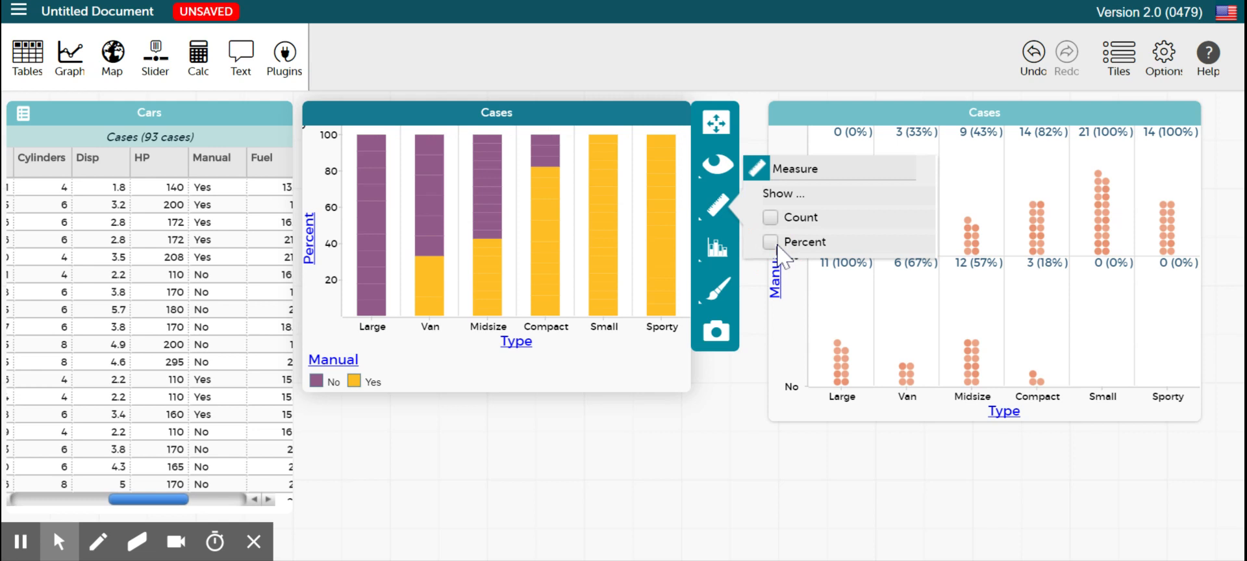
left_click(639, 373)
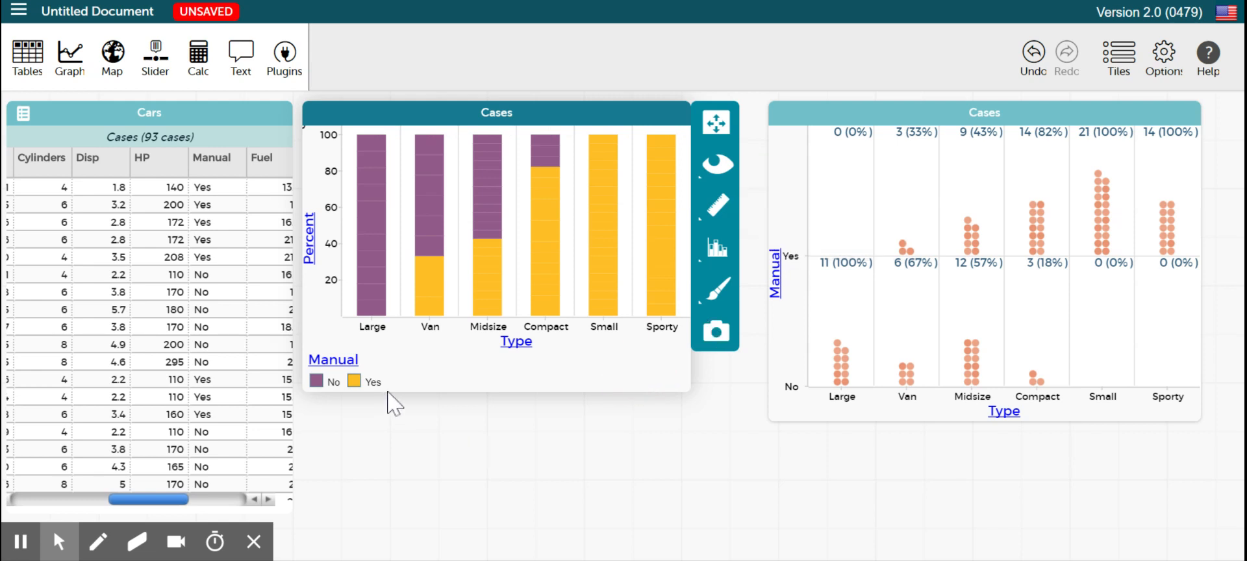
- Inspect the Manual counts and percentages of the Large, Van and Midsize segments in the segmented bar chart
mouse_move(382, 272)
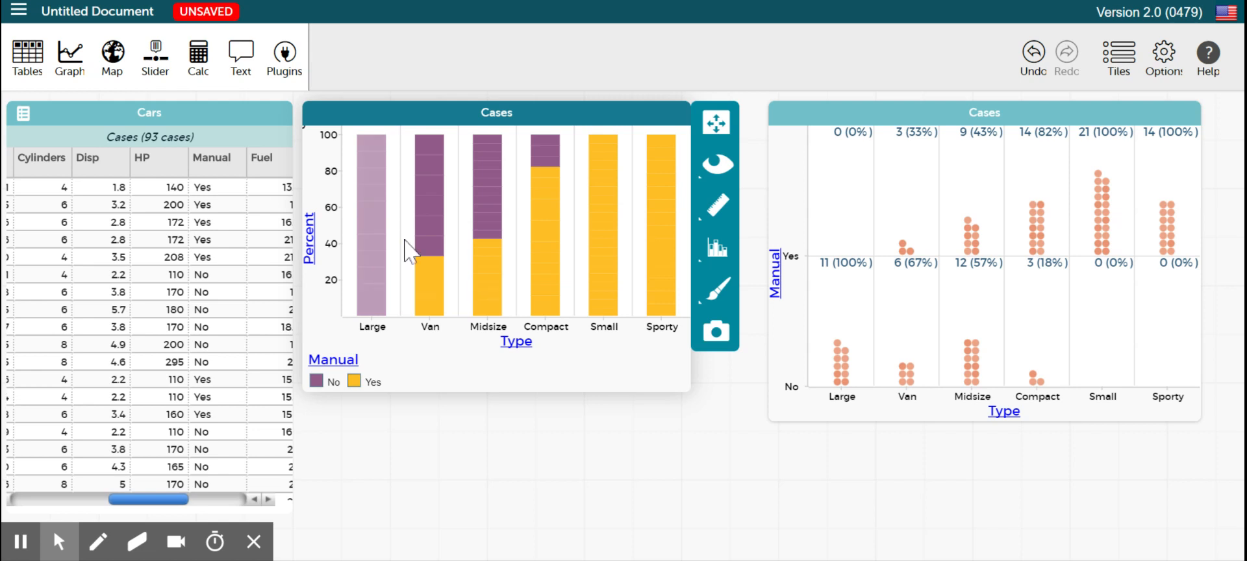
mouse_move(437, 214)
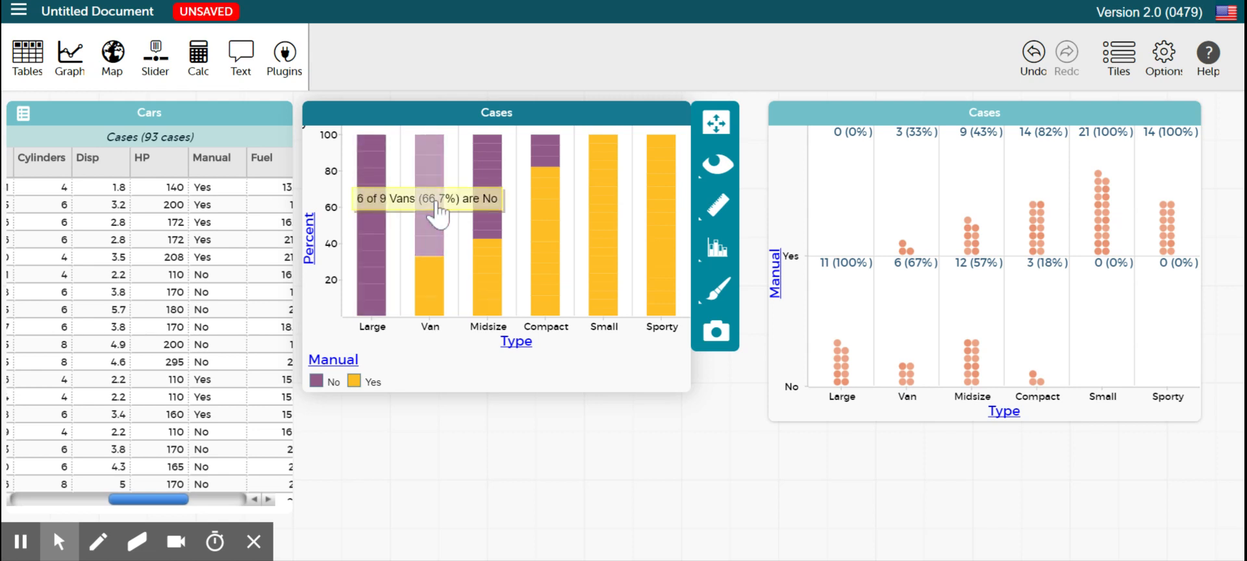
mouse_move(439, 303)
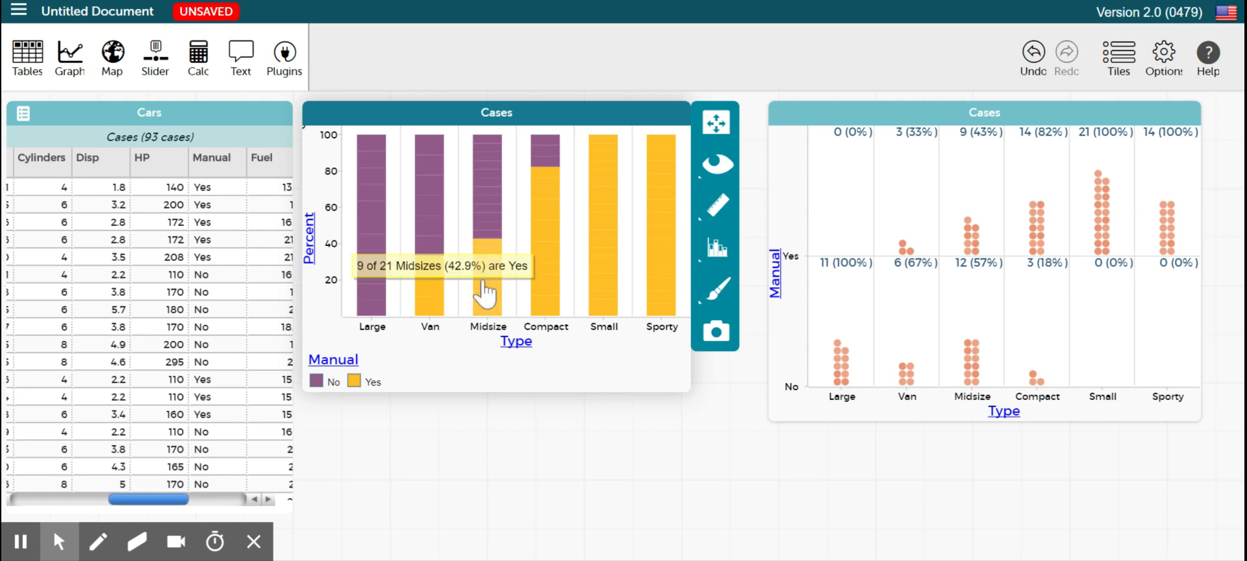
mouse_move(487, 211)
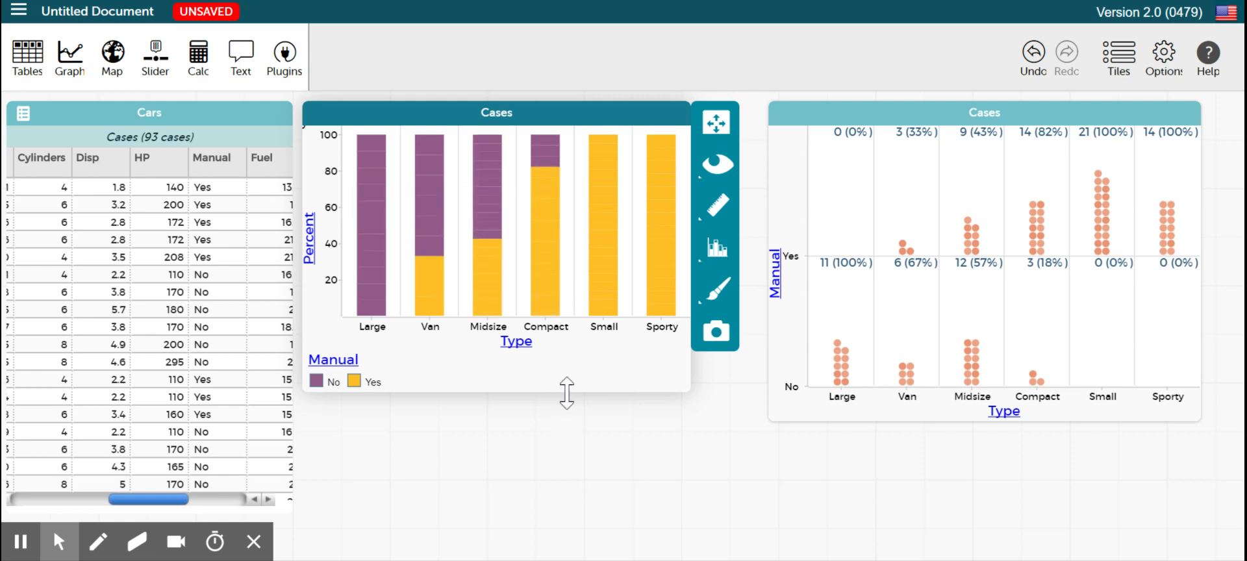